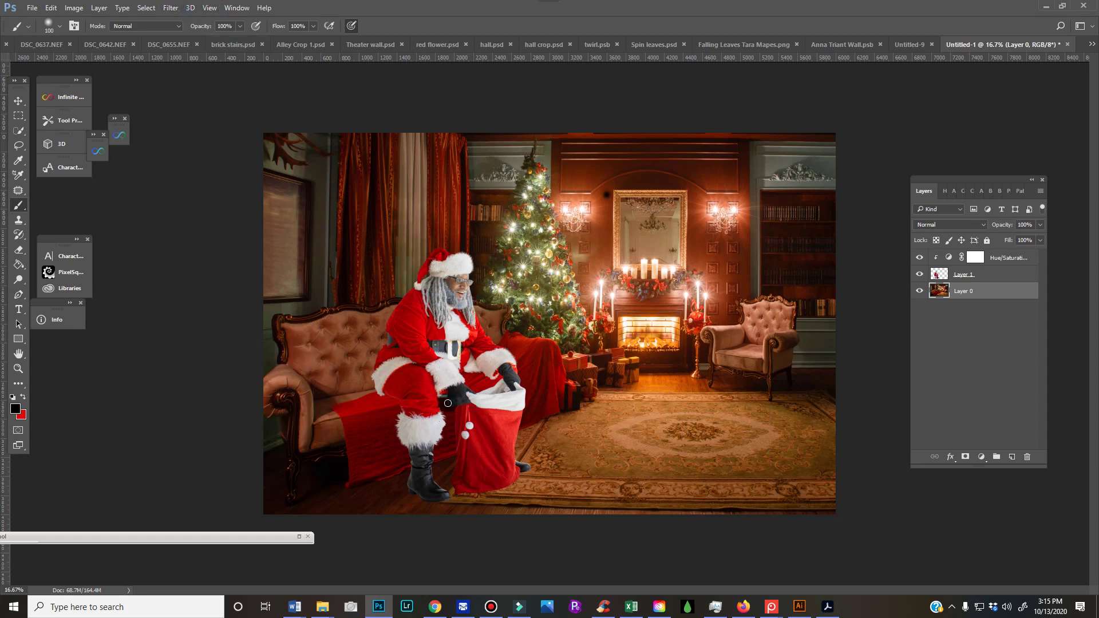
# - Hide and reshow Santa's Layer 1 to check the bare couch, then select the Layer 0 room background
pyautogui.click(919, 275)
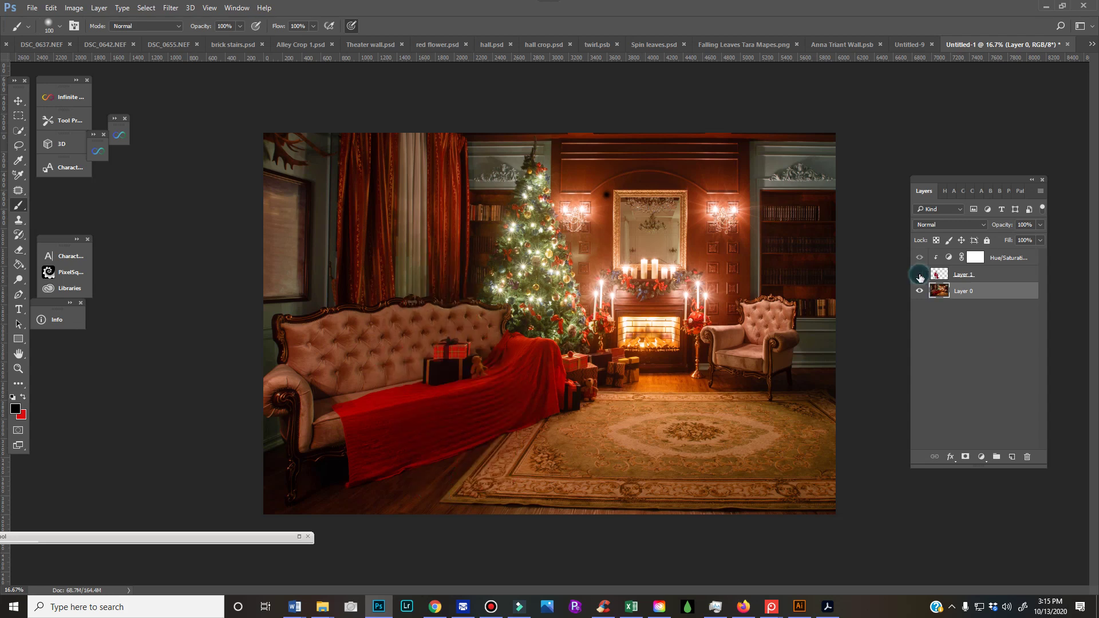
pyautogui.click(919, 275)
pyautogui.click(971, 292)
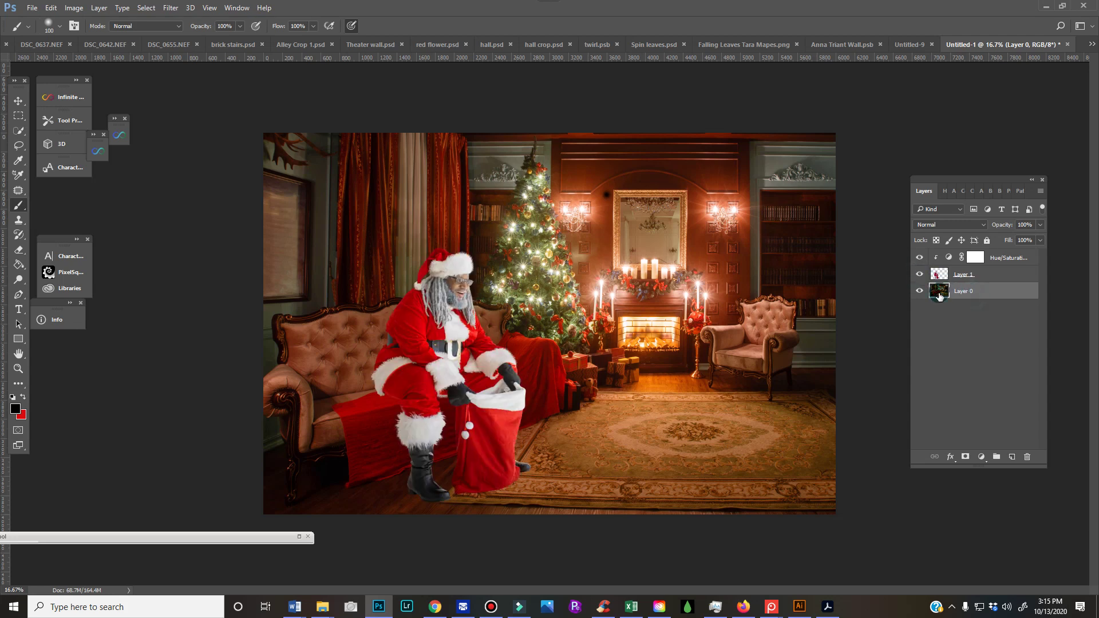
# - Liquify the room with Santa's Layer 1 as backdrop, pushing the red blanket cushion down beneath him
pyautogui.click(171, 7)
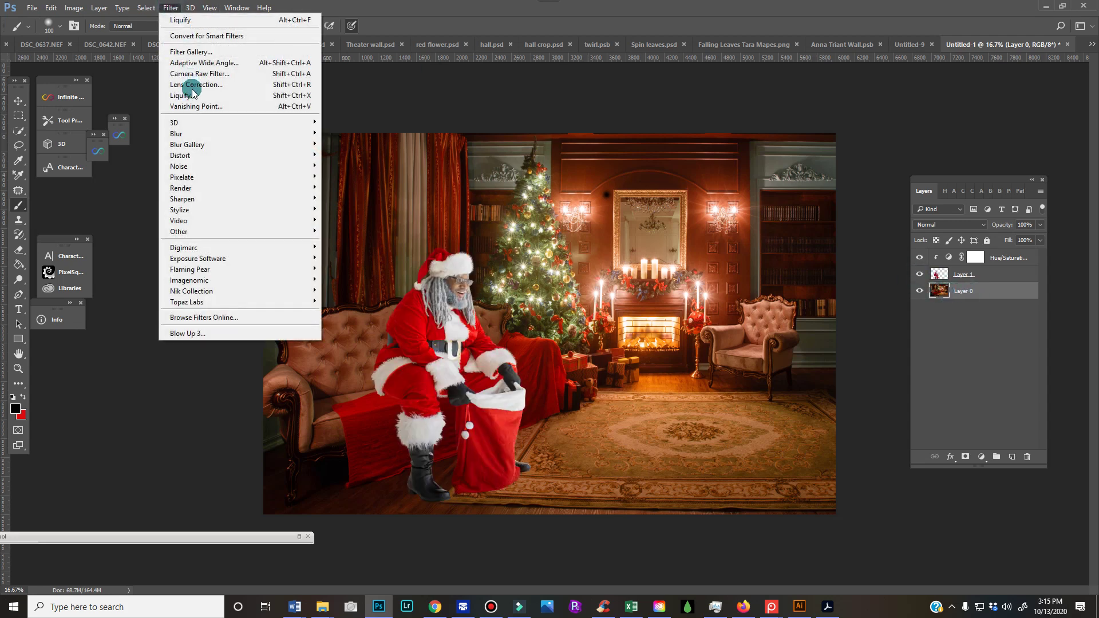
pyautogui.click(193, 88)
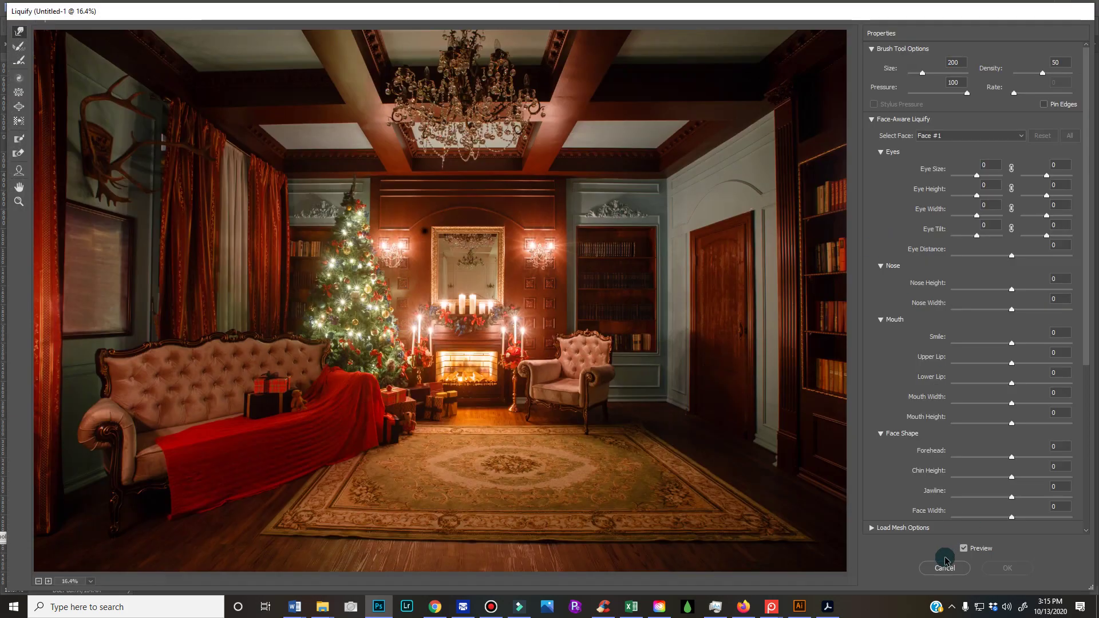
pyautogui.scroll(-5, 932, 470)
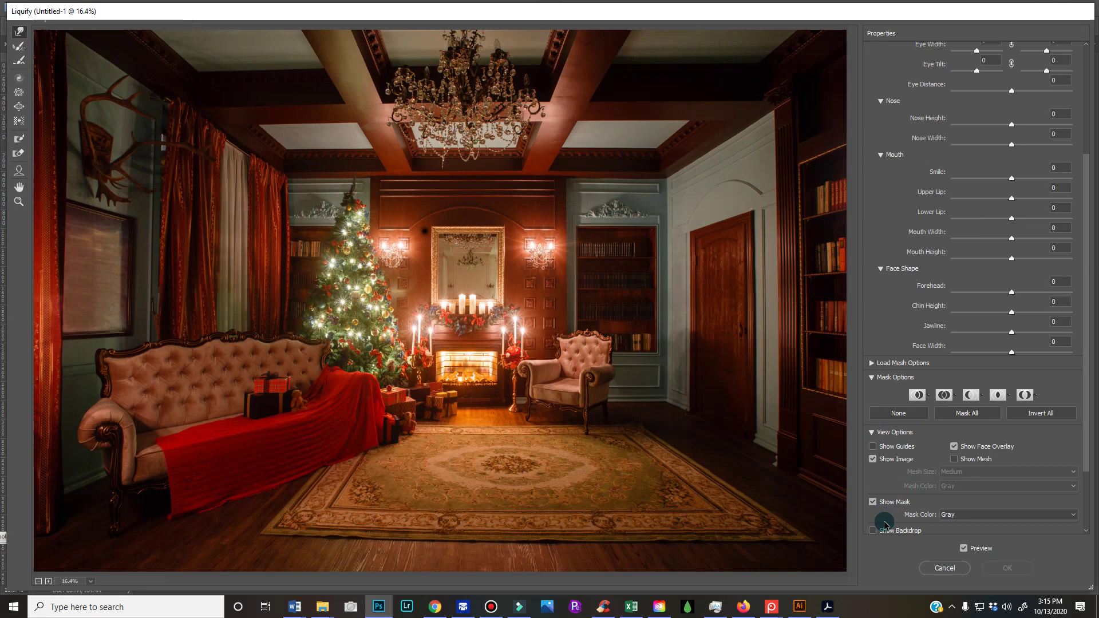
pyautogui.click(873, 532)
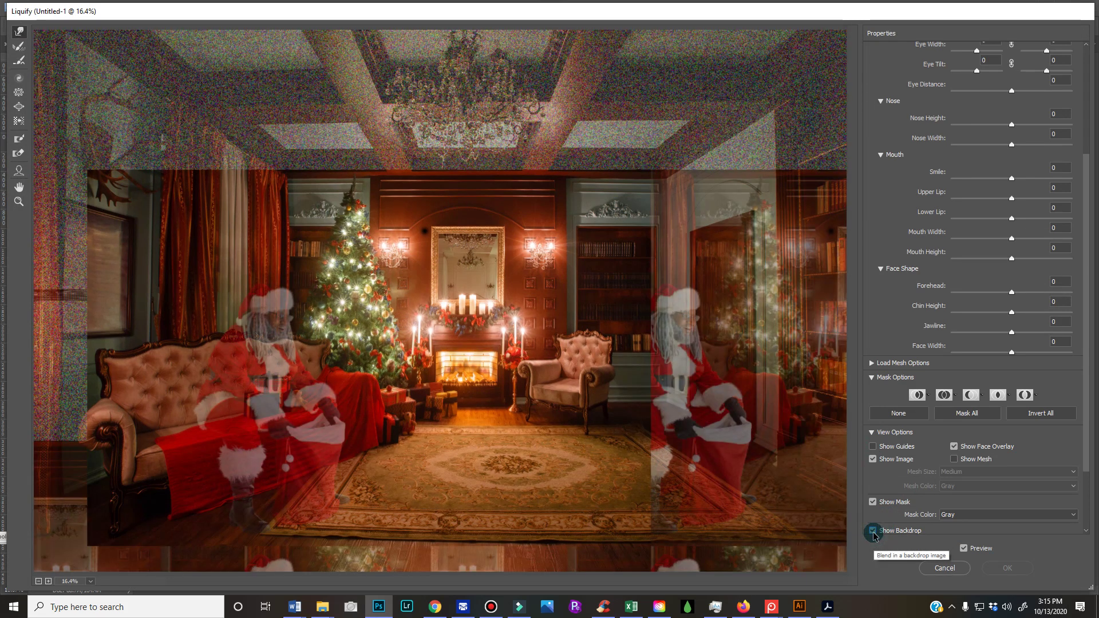
pyautogui.moveTo(191, 402)
pyautogui.mouseDown()
pyautogui.moveTo(197, 454)
pyautogui.moveTo(215, 445)
pyautogui.moveTo(213, 425)
pyautogui.moveTo(209, 435)
pyautogui.moveTo(234, 432)
pyautogui.moveTo(233, 444)
pyautogui.moveTo(274, 438)
pyautogui.moveTo(222, 436)
pyautogui.moveTo(224, 455)
pyautogui.moveTo(188, 421)
pyautogui.moveTo(222, 434)
pyautogui.moveTo(219, 418)
pyautogui.moveTo(206, 433)
pyautogui.moveTo(227, 442)
pyautogui.mouseUp()
pyautogui.press('[')
pyautogui.press('[')
pyautogui.press('[')
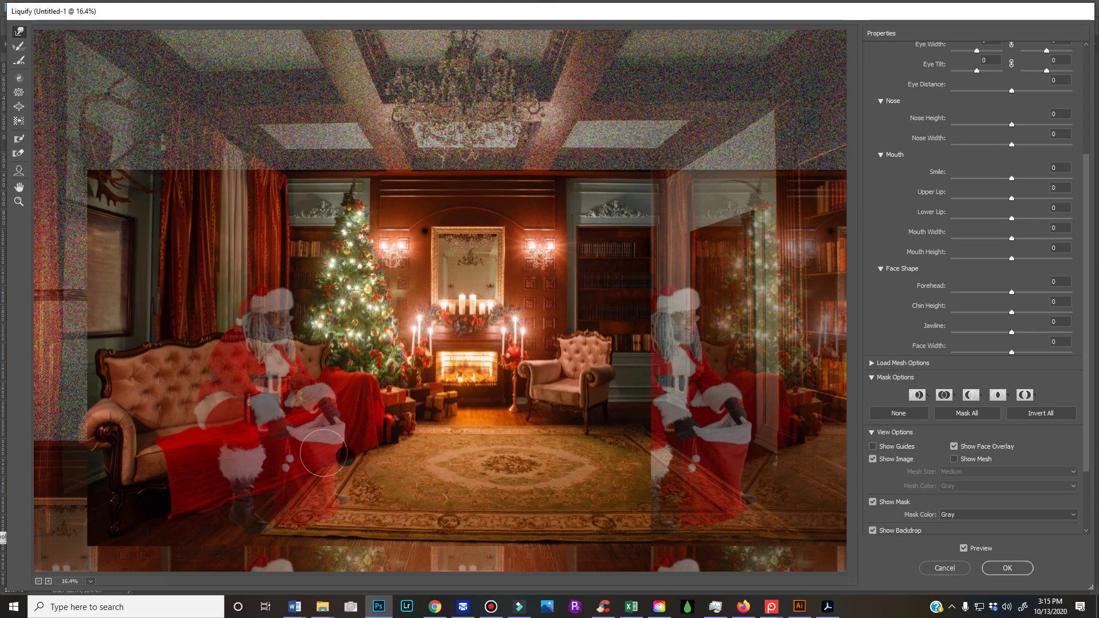
pyautogui.click(1004, 568)
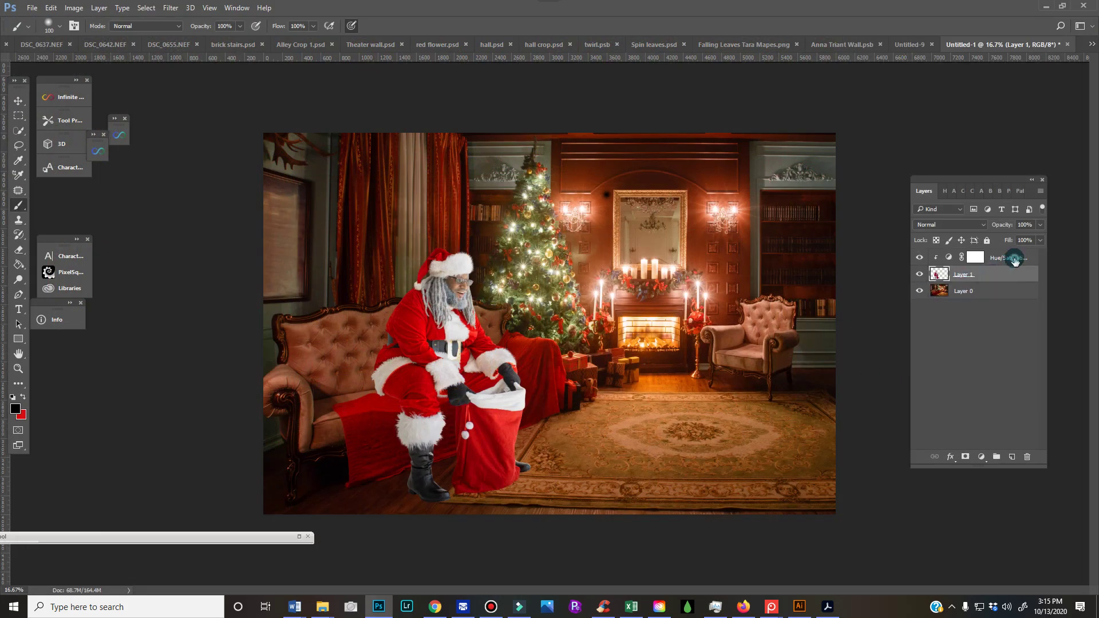
# - Free Transform Santa's layer to nudge him slightly lower into the cushion
pyautogui.click(942, 275)
pyautogui.hotkey('ctrl', 't')
pyautogui.moveTo(482, 338); pyautogui.dragTo(425, 347)
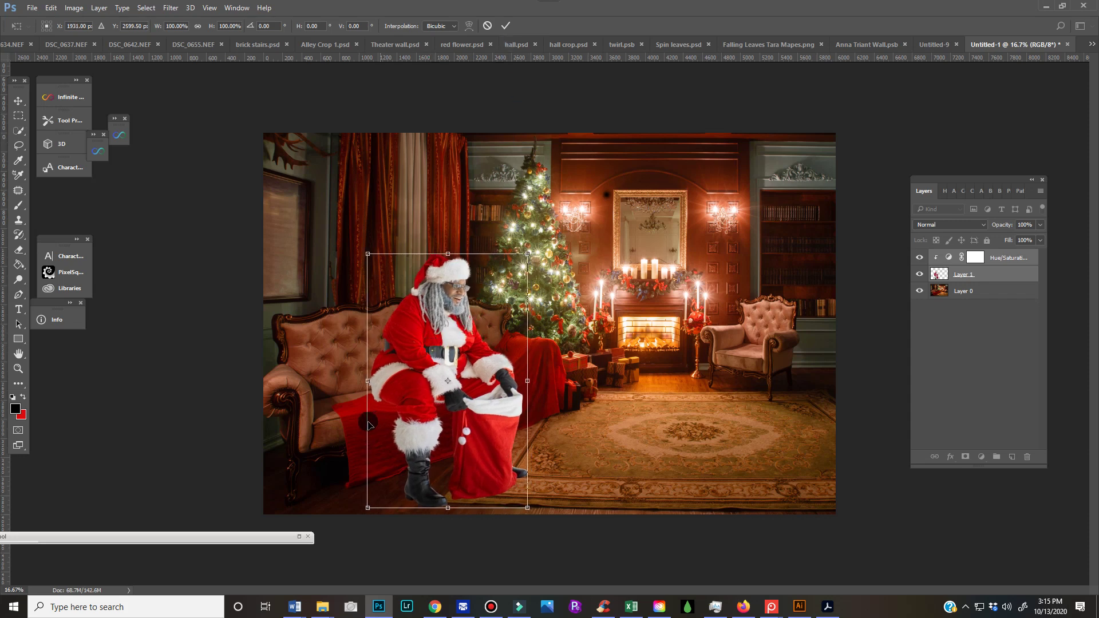
pyautogui.click(505, 25)
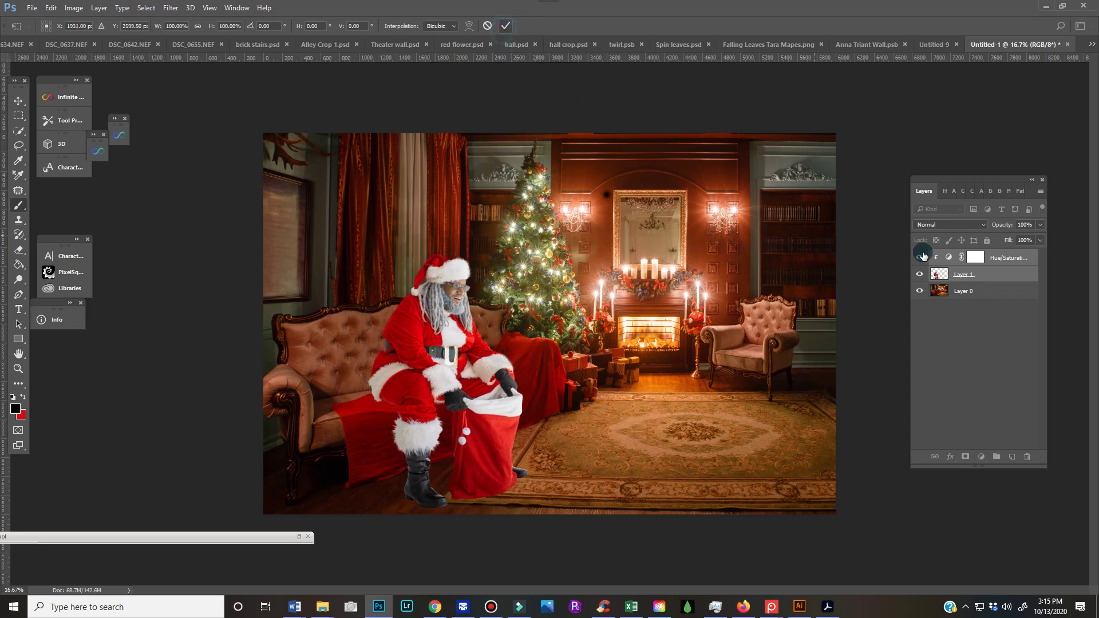
# - Switch to the Brush and add a new empty layer above Layer 0
pyautogui.press('b')
pyautogui.click(982, 298)
pyautogui.click(1012, 456)
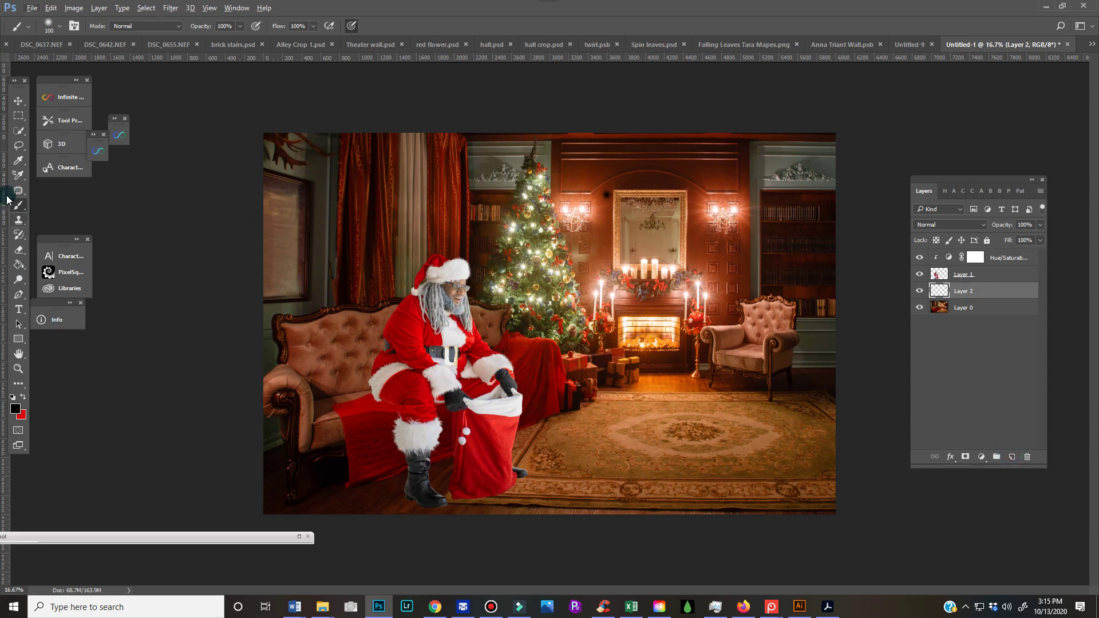
# - Sample dark reds from the sack, blanket and Santa's belt, and lower the brush opacity
pyautogui.keyDown('alt'); pyautogui.click(518, 395); pyautogui.keyUp('alt')
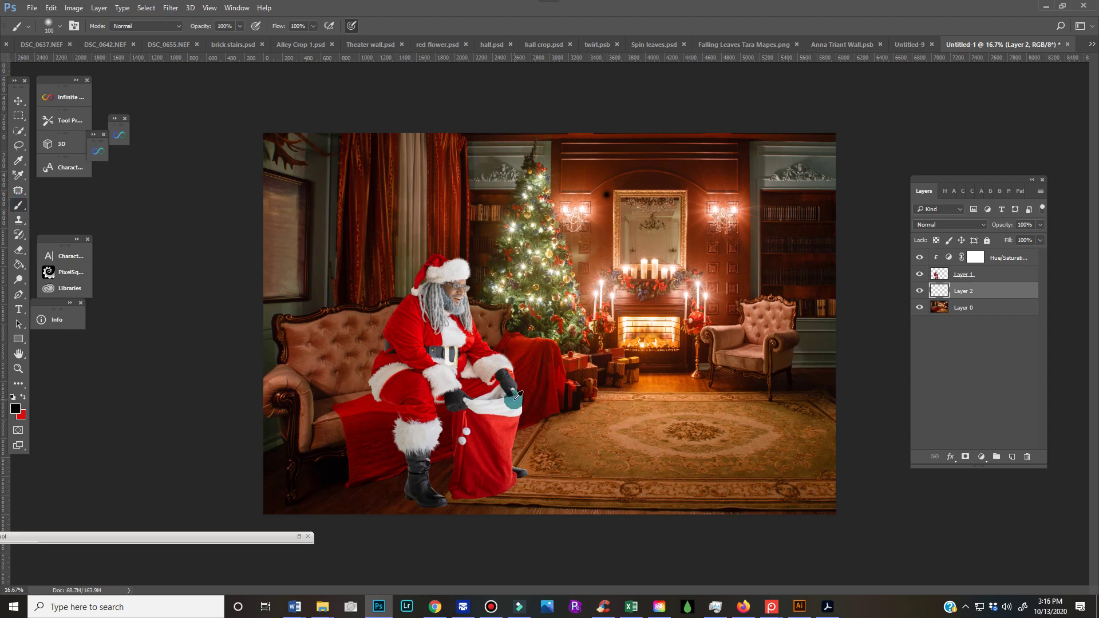
pyautogui.moveTo(507, 389); pyautogui.dragTo(537, 367)
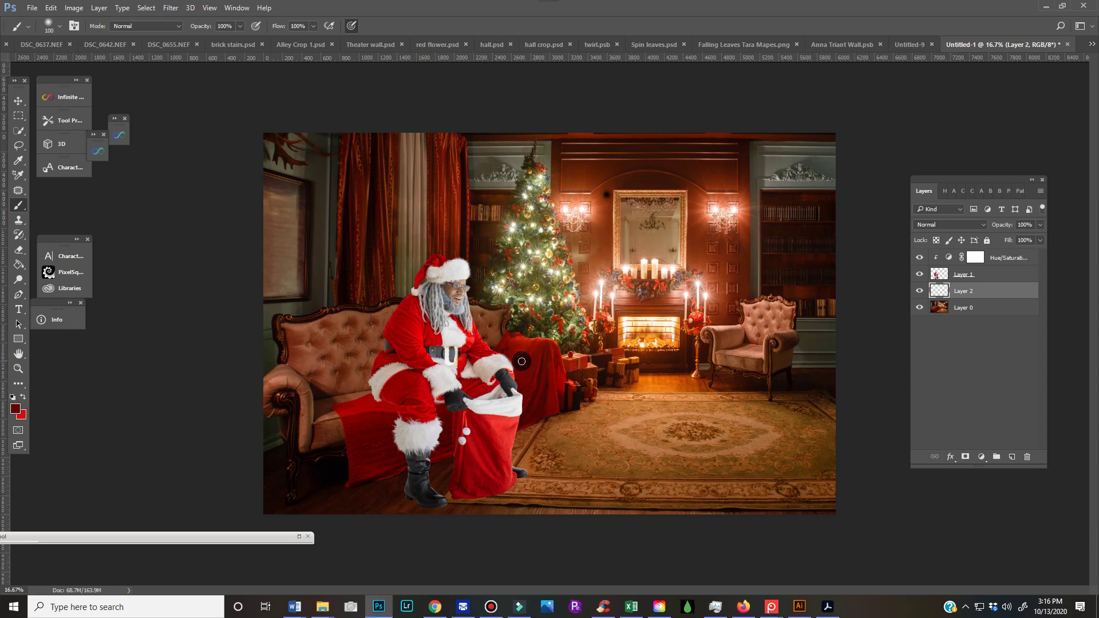
pyautogui.keyDown('alt'); pyautogui.click(457, 365); pyautogui.keyUp('alt')
pyautogui.moveTo(205, 26); pyautogui.dragTo(163, 31)
# - Shrink the brush to size 250 and set the shadow layer's blend mode to Multiply
pyautogui.click(946, 226)
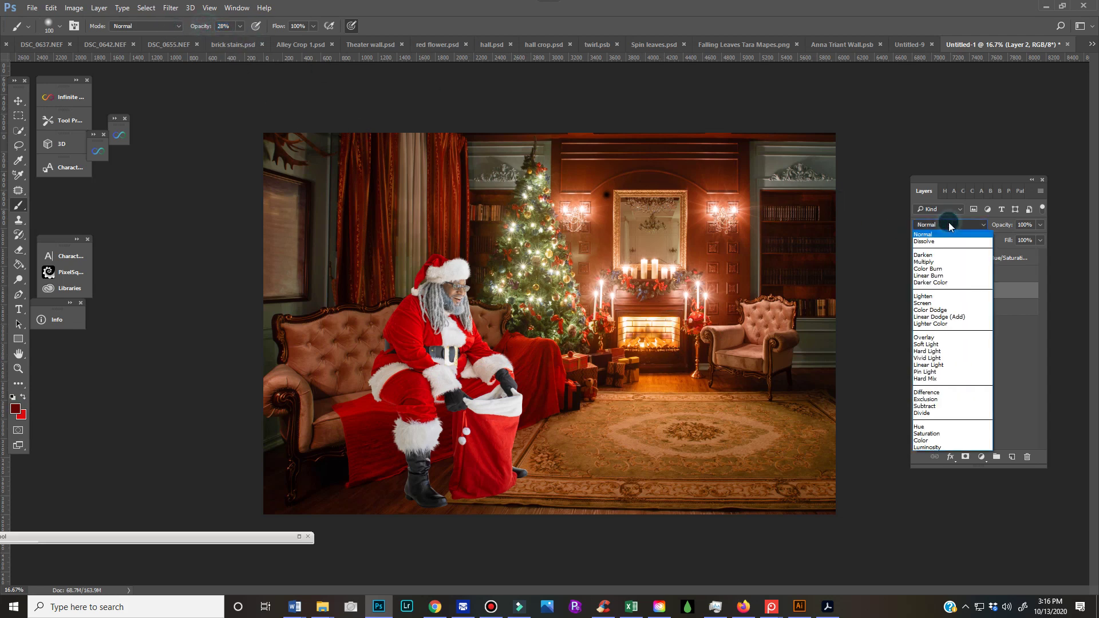
pyautogui.click(934, 238)
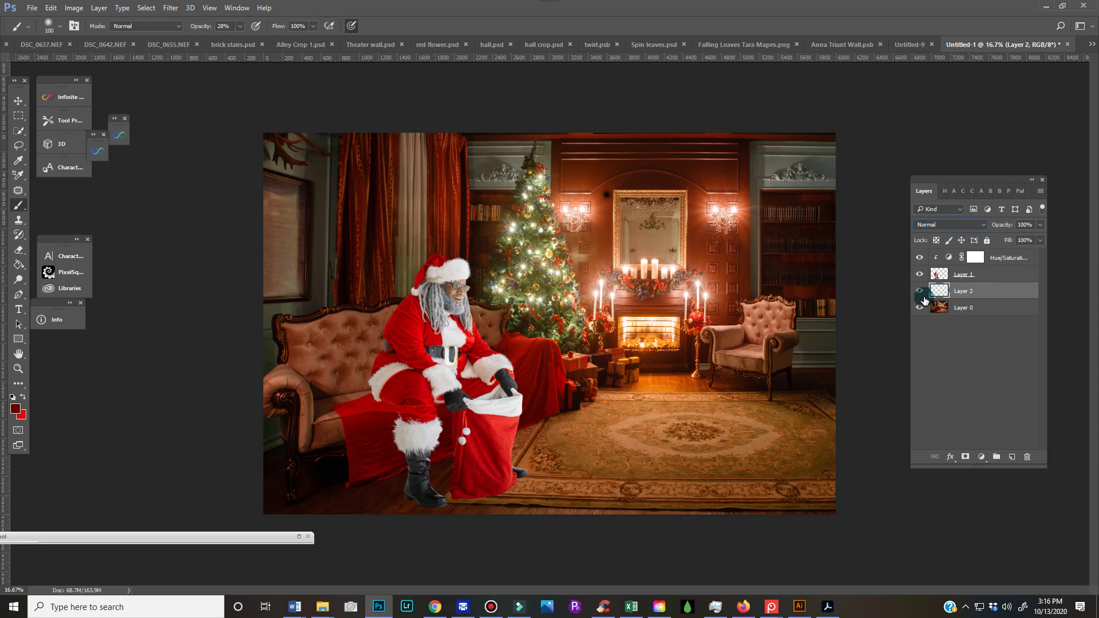
pyautogui.click(51, 25)
pyautogui.click(50, 25)
pyautogui.press(']')
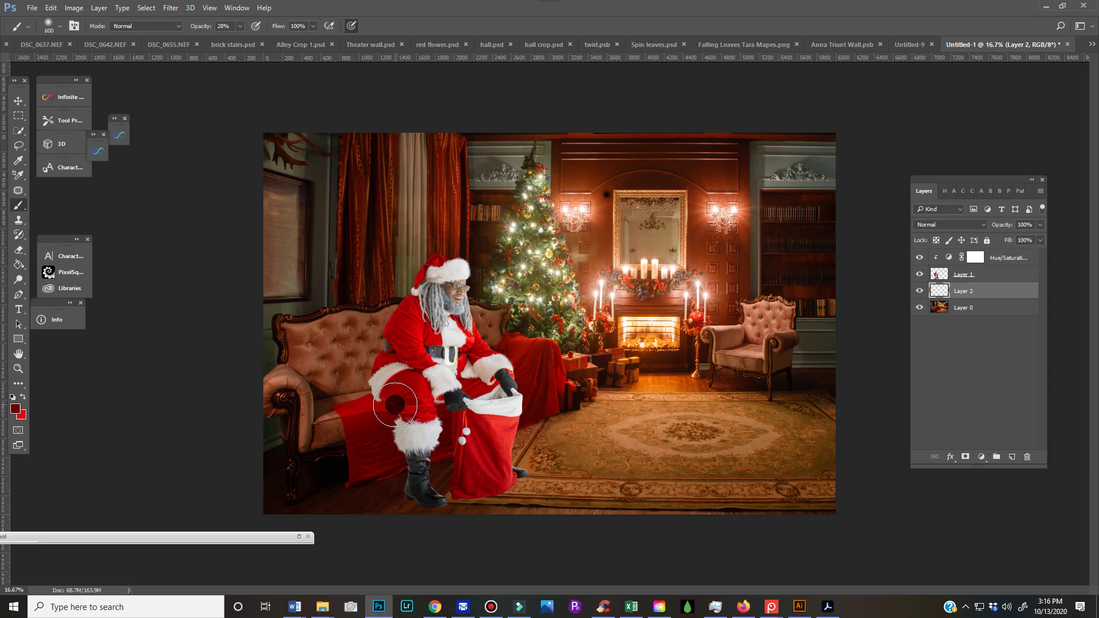
pyautogui.press('[')
pyautogui.press('[')
pyautogui.press('[')
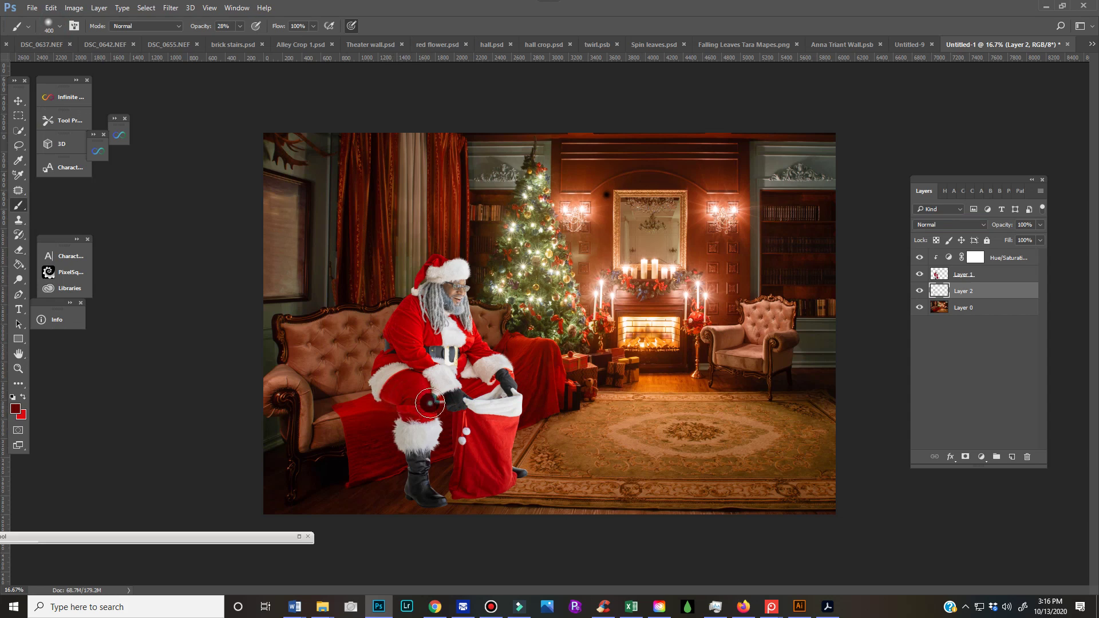
pyautogui.press('[')
pyautogui.press('[')
pyautogui.click(951, 225)
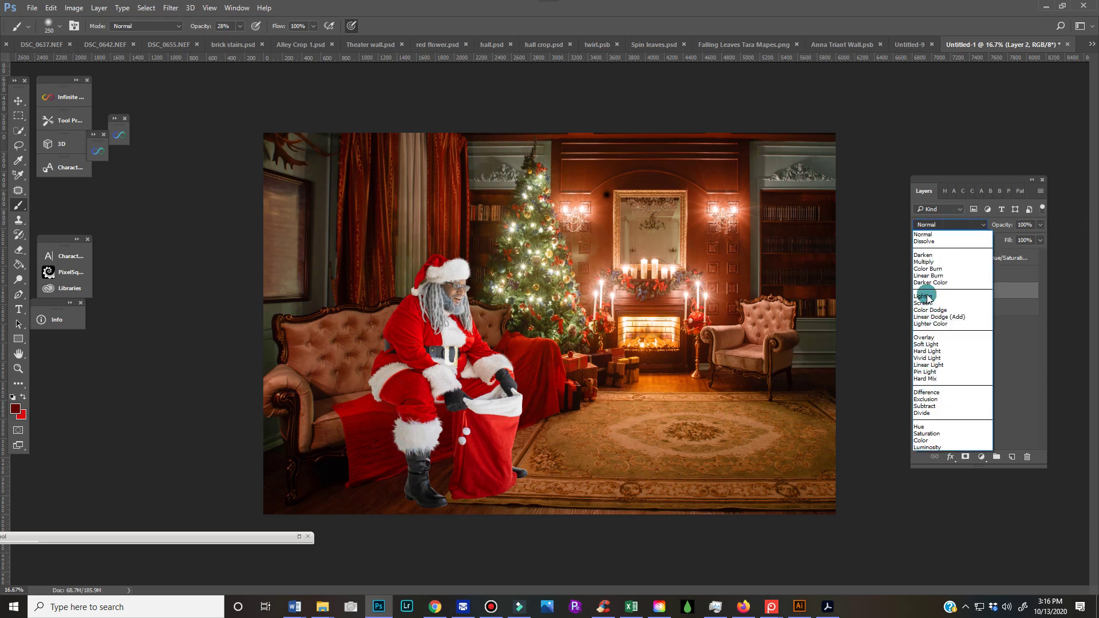
pyautogui.click(926, 261)
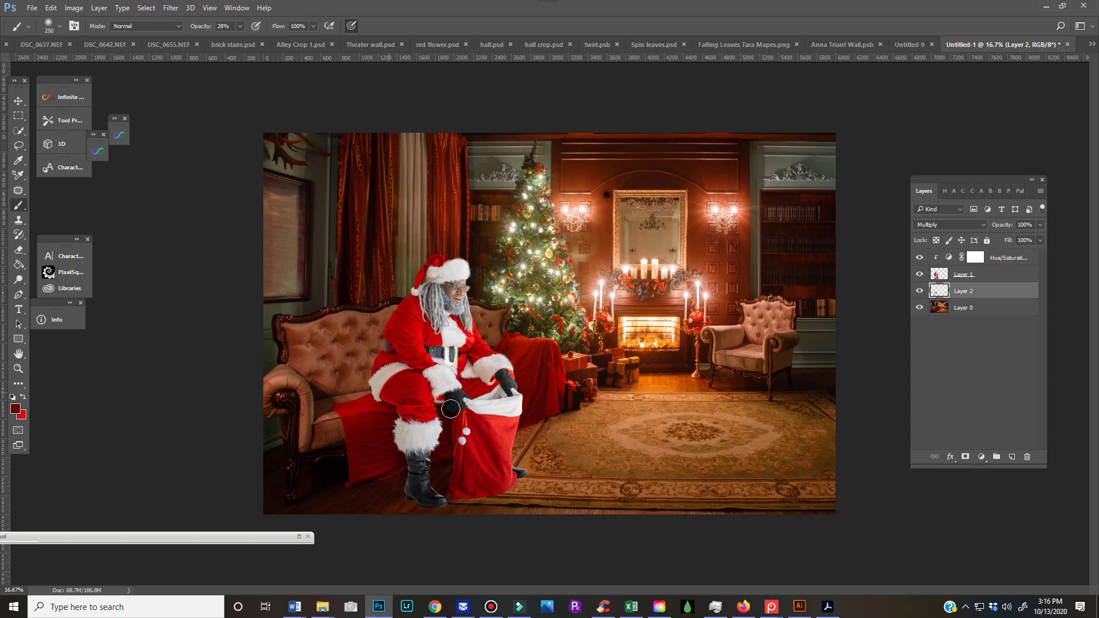
# - Dab dark shading on a new layer clipped to Santa, then add Layer 4 above the room background
pyautogui.press(']')
pyautogui.press(']')
pyautogui.press(']')
pyautogui.press(']')
pyautogui.press(']')
pyautogui.click(1002, 275)
pyautogui.click(1012, 457)
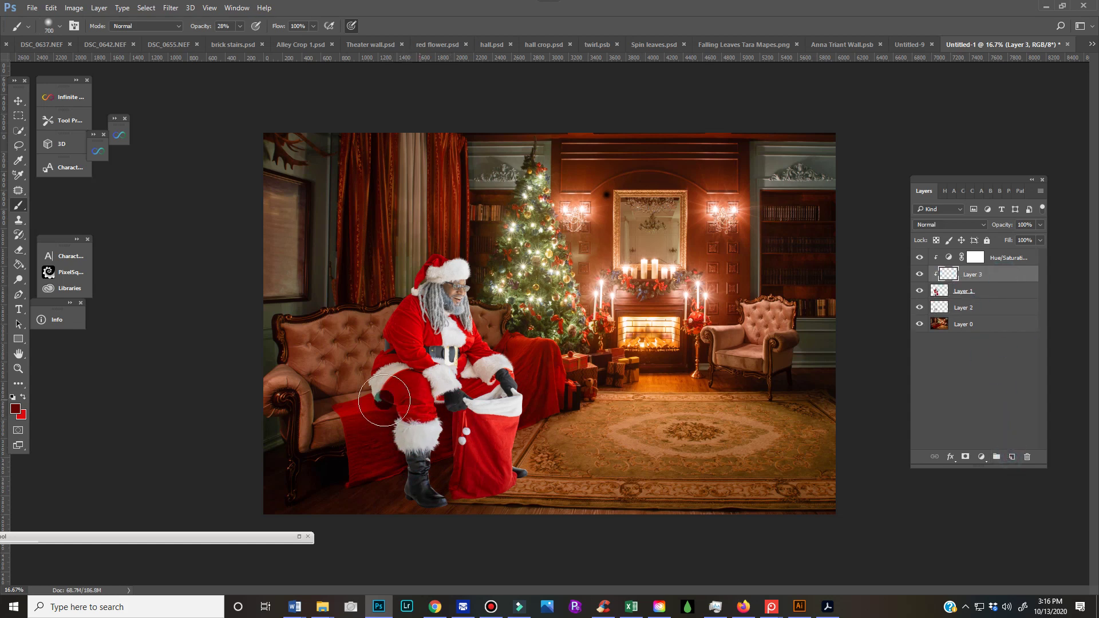
pyautogui.press('[')
pyautogui.press('[')
pyautogui.press('[')
pyautogui.click(386, 408)
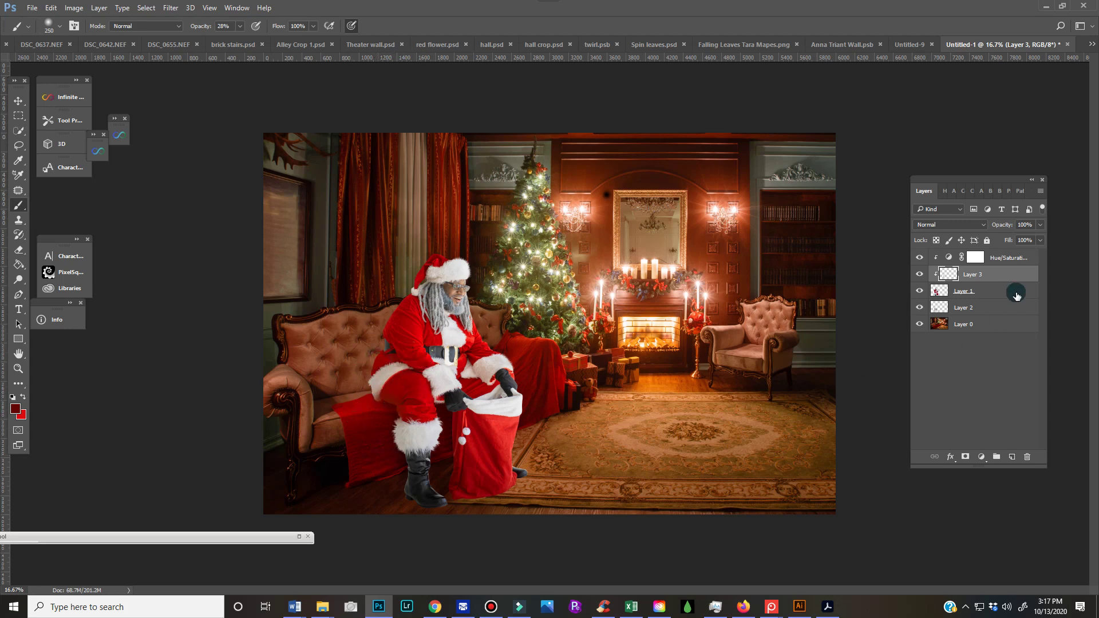
pyautogui.click(970, 325)
pyautogui.click(1012, 457)
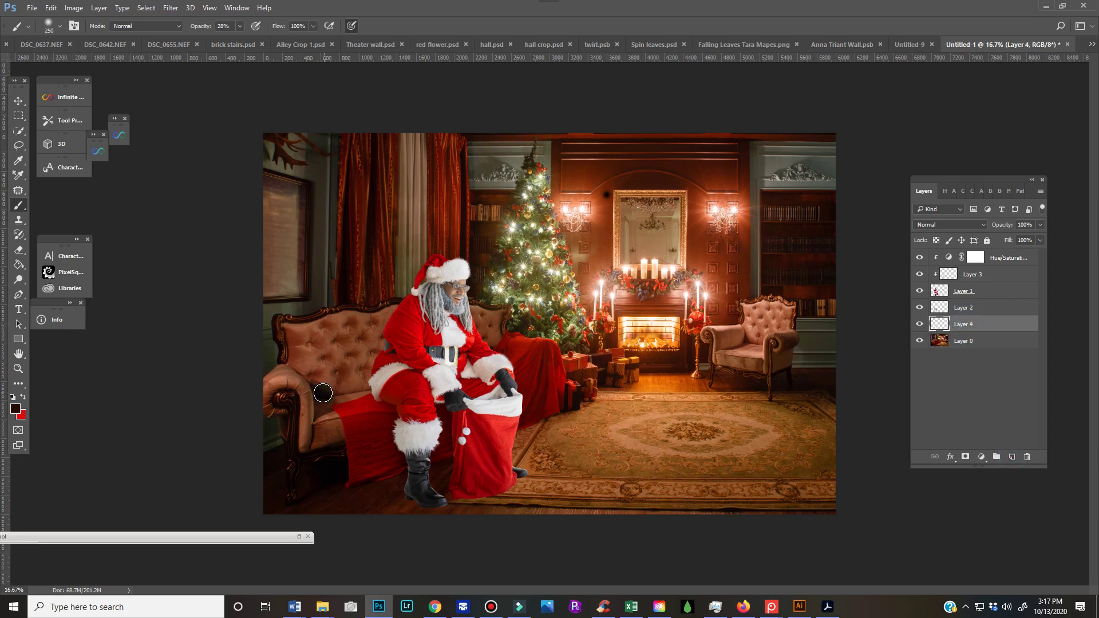
# - Paint shadow around Santa's arm and hip with a size-500 brush on Layer 4
pyautogui.press(']')
pyautogui.press(']')
pyautogui.press(']')
pyautogui.press(']')
pyautogui.press(']')
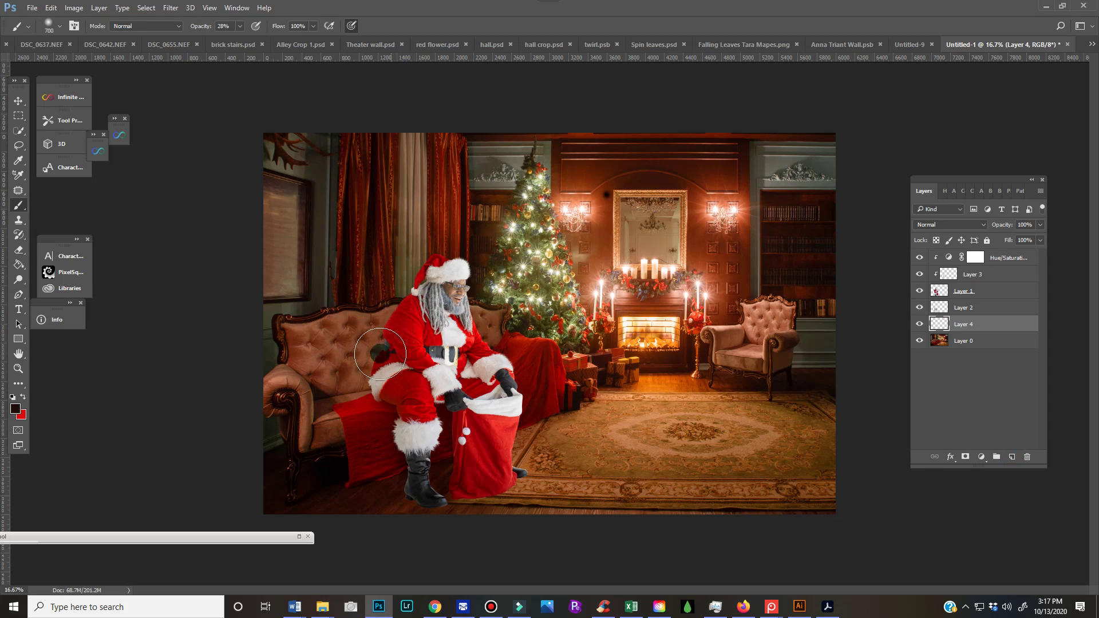
pyautogui.press('[')
pyautogui.press('[')
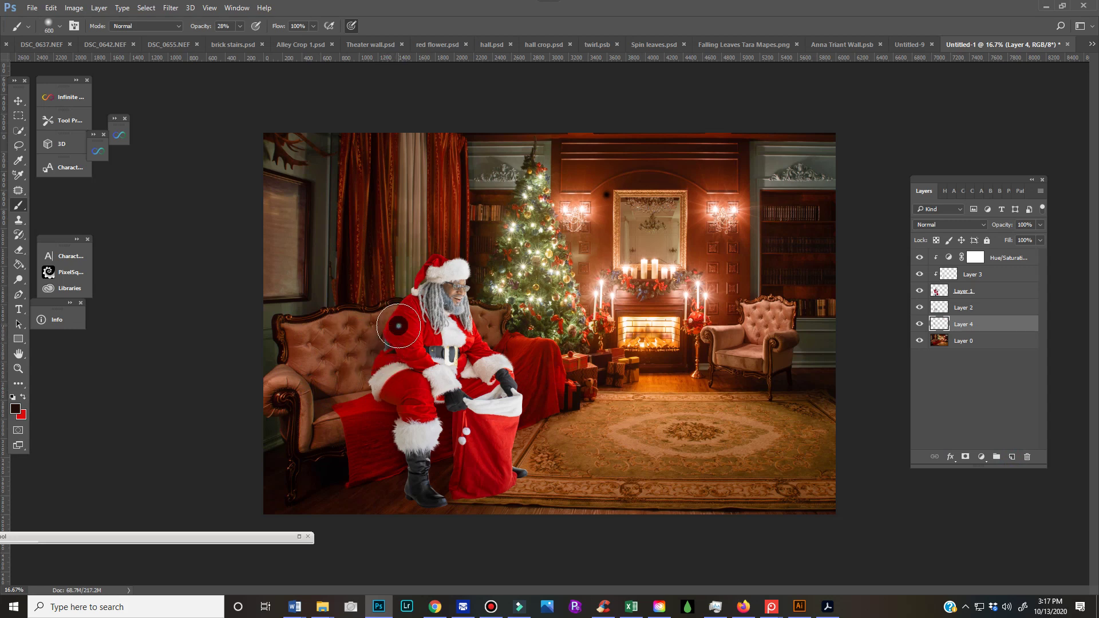
pyautogui.moveTo(383, 384)
pyautogui.mouseDown()
pyautogui.moveTo(396, 355)
pyautogui.moveTo(399, 367)
pyautogui.mouseUp()
# - Set brush opacity to 18% and Layer 4 to Multiply, then shade the couch near Santa's knee
pyautogui.press(']')
pyautogui.press(']')
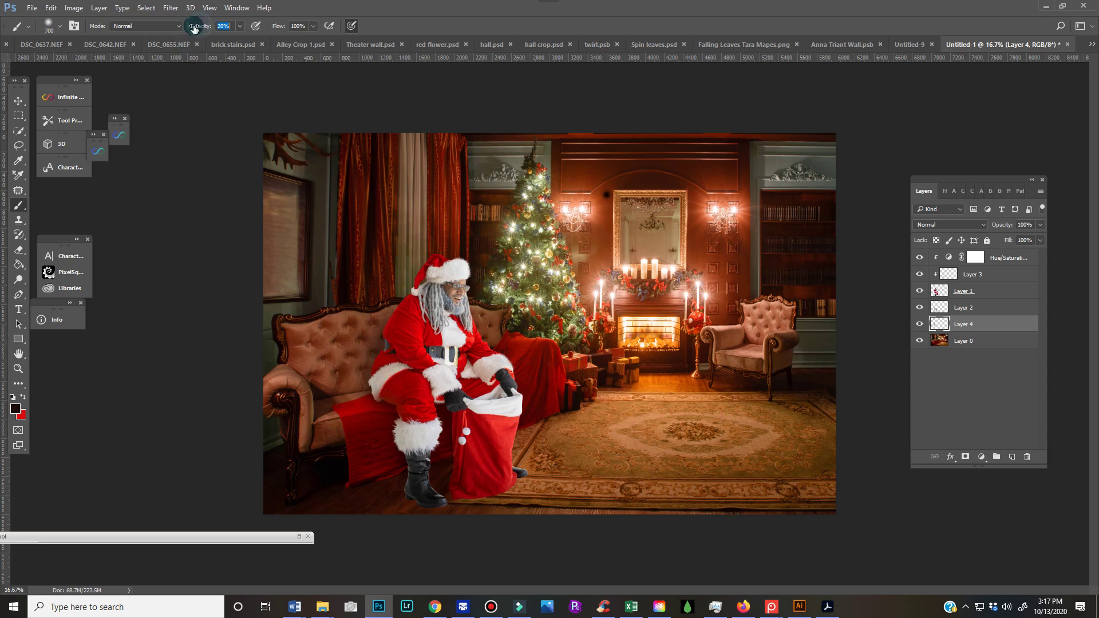
pyautogui.moveTo(195, 29); pyautogui.dragTo(191, 28)
pyautogui.click(951, 224)
pyautogui.click(942, 262)
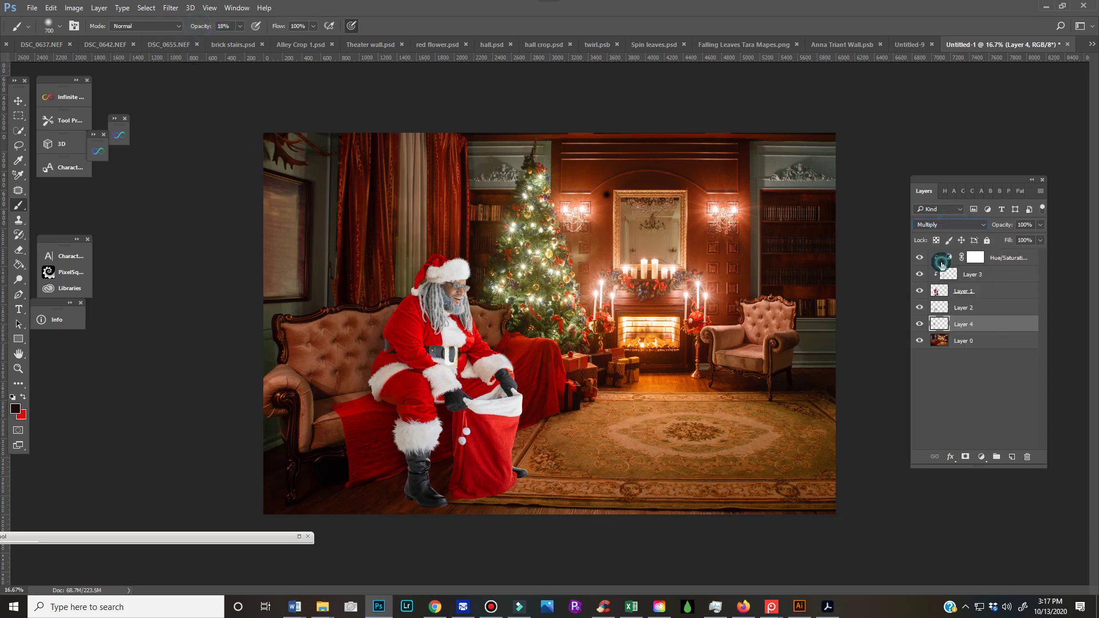
pyautogui.moveTo(372, 364)
pyautogui.mouseDown()
pyautogui.moveTo(383, 392)
pyautogui.moveTo(381, 373)
pyautogui.moveTo(403, 357)
pyautogui.mouseUp()
pyautogui.press('[')
pyautogui.press(']')
pyautogui.press(']')
pyautogui.press(']')
pyautogui.press(']')
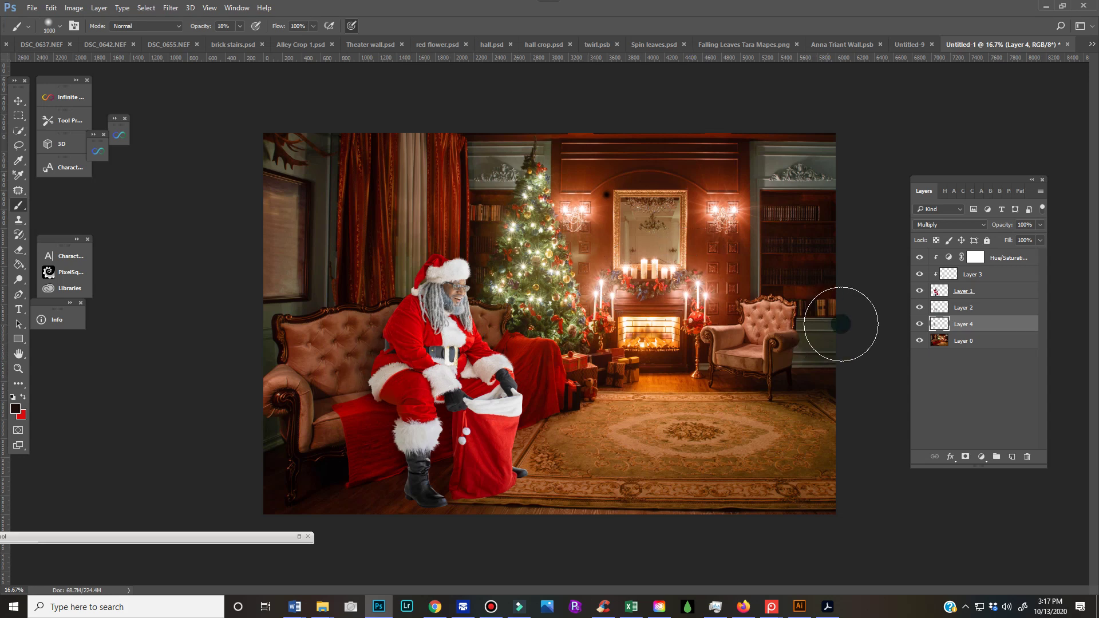
# - Add a Curves adjustment above Santa's Layer 1 and pull the curve down to darken him
pyautogui.click(970, 291)
pyautogui.click(981, 457)
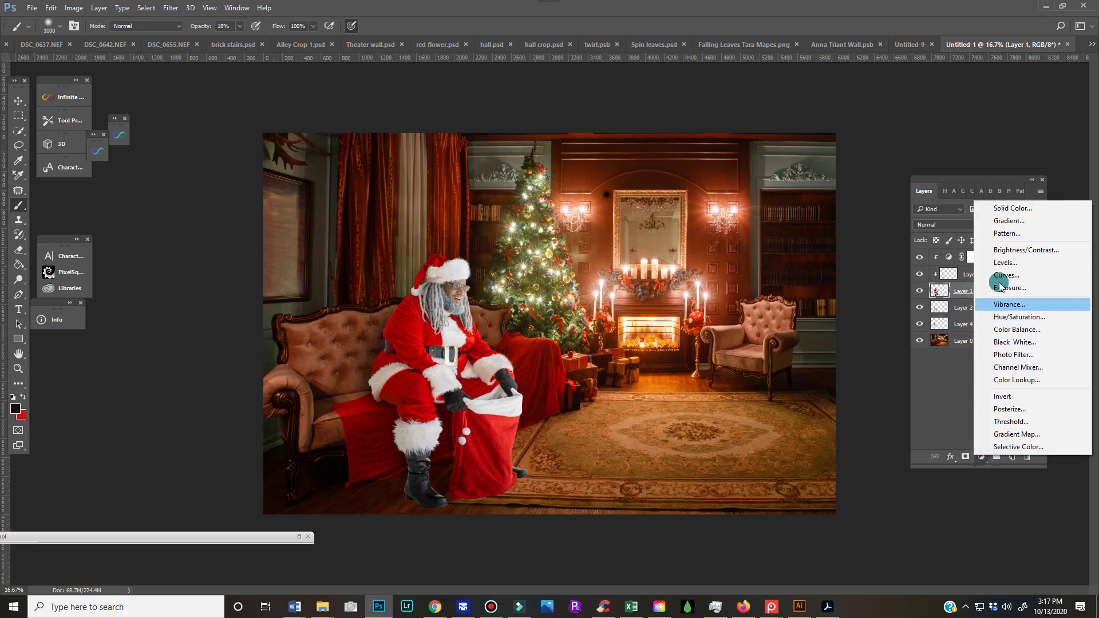
pyautogui.click(999, 282)
pyautogui.moveTo(982, 298); pyautogui.dragTo(983, 303)
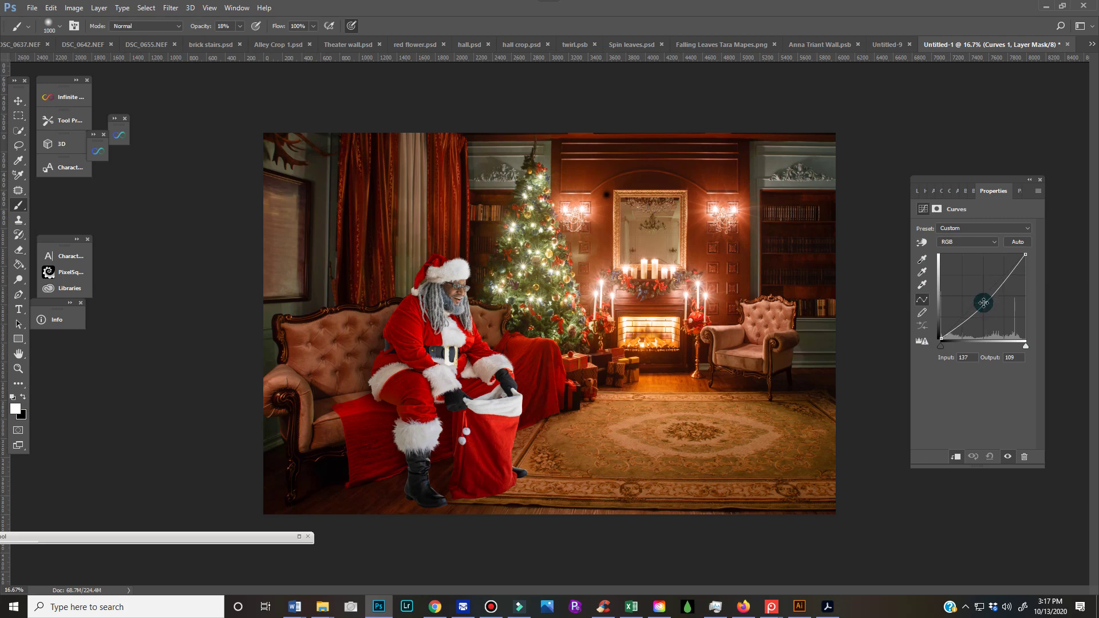
pyautogui.click(917, 191)
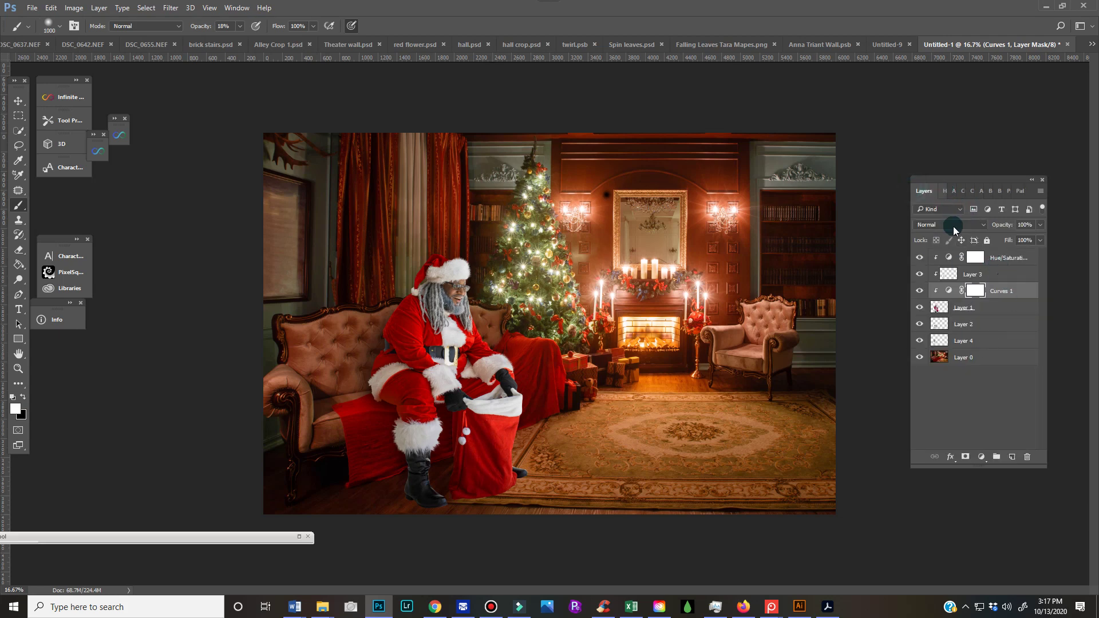
# - Select the Hue/Saturation layer and bring up the History panel
pyautogui.click(1002, 260)
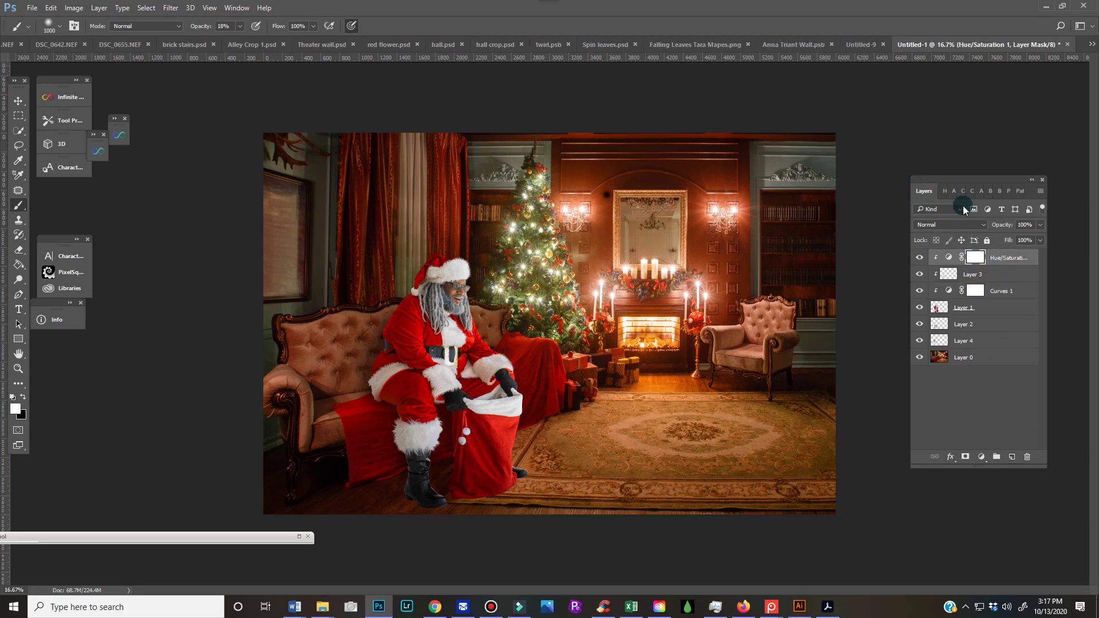
pyautogui.click(944, 192)
pyautogui.moveTo(1039, 431)
pyautogui.mouseDown()
pyautogui.moveTo(1036, 273)
pyautogui.moveTo(980, 222)
pyautogui.mouseUp()
# - Alternate between the original Untitled-1 state and Snapshot 1 to compare, ending on Snapshot 1 in Layers
pyautogui.click(978, 227)
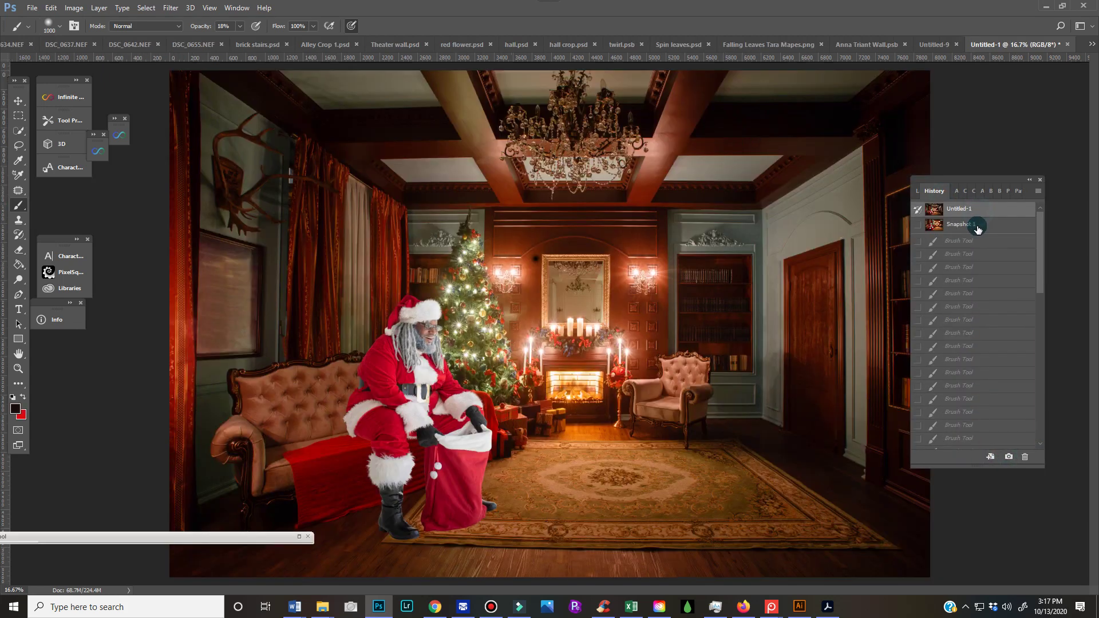
pyautogui.click(978, 228)
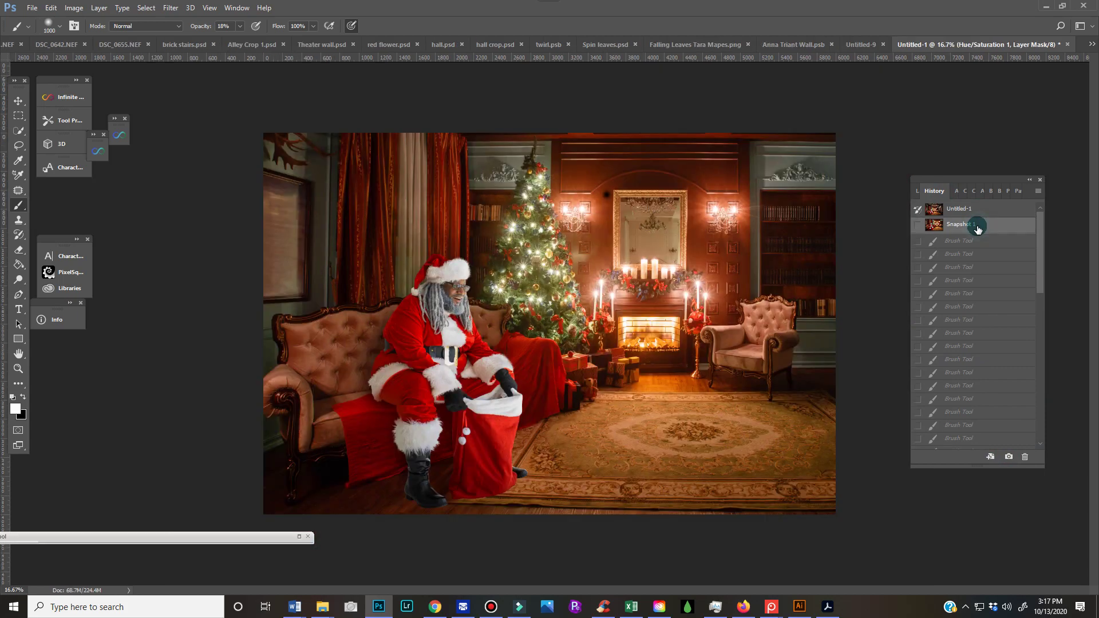
pyautogui.click(972, 226)
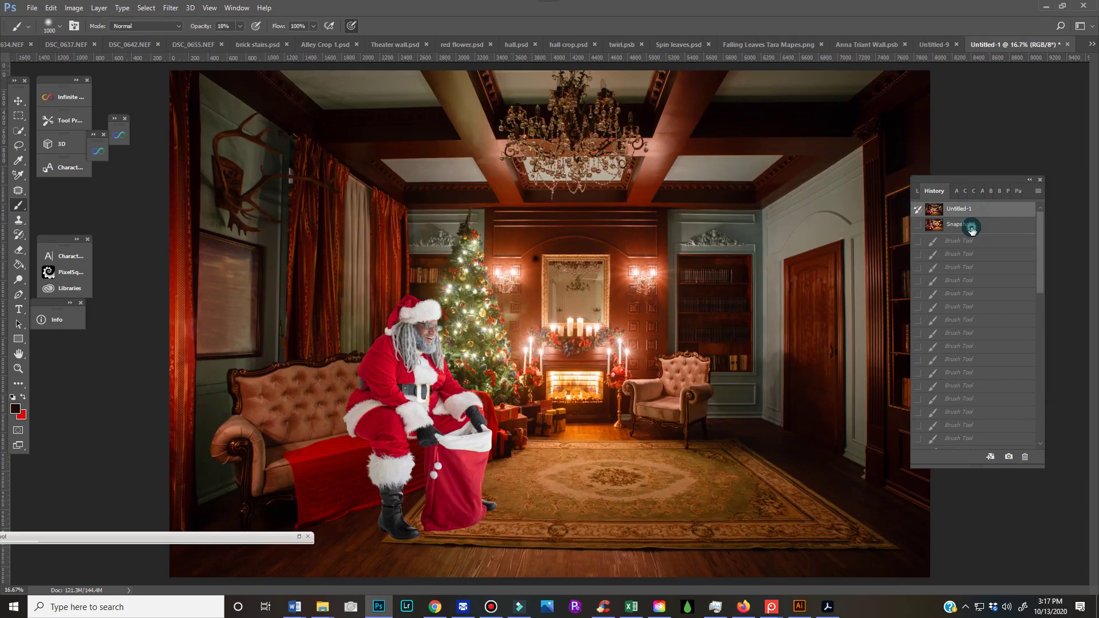
pyautogui.click(972, 227)
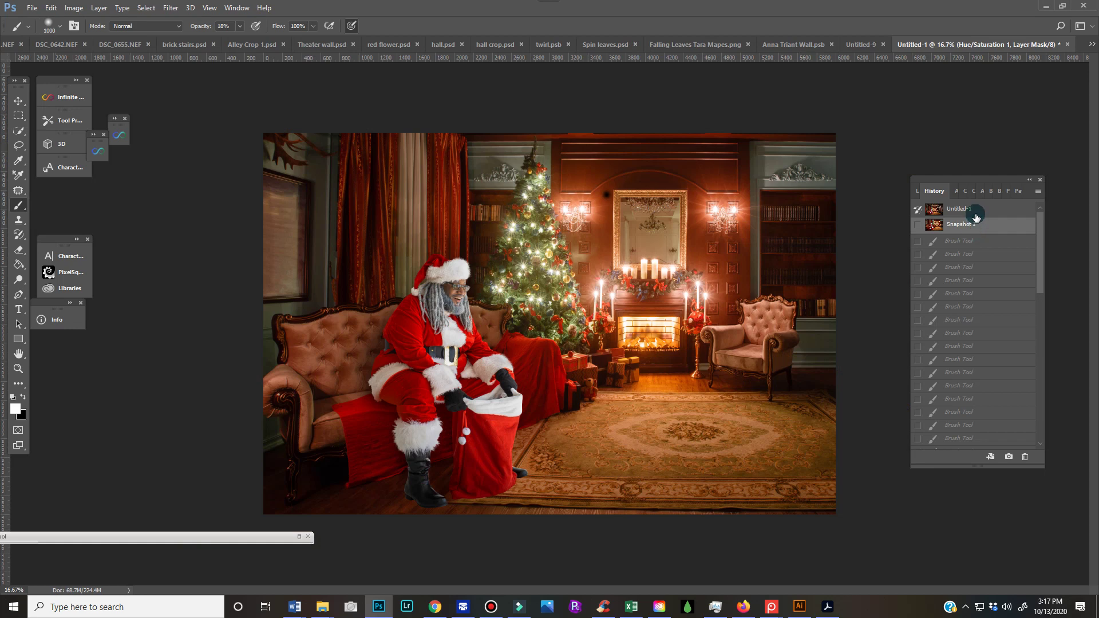
pyautogui.click(976, 213)
pyautogui.click(979, 227)
pyautogui.click(917, 192)
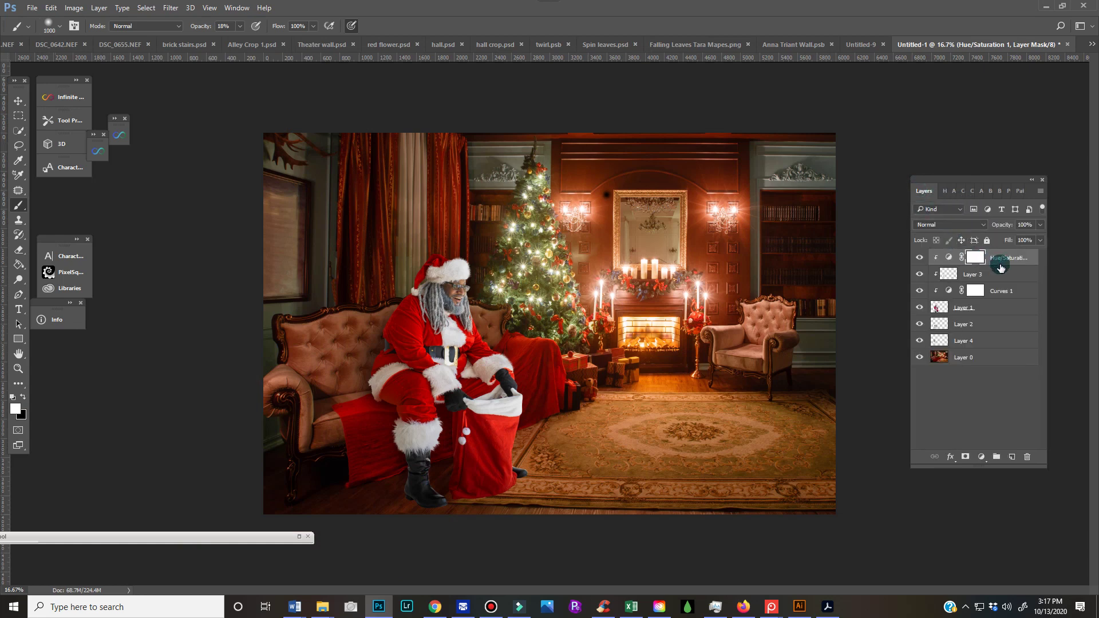